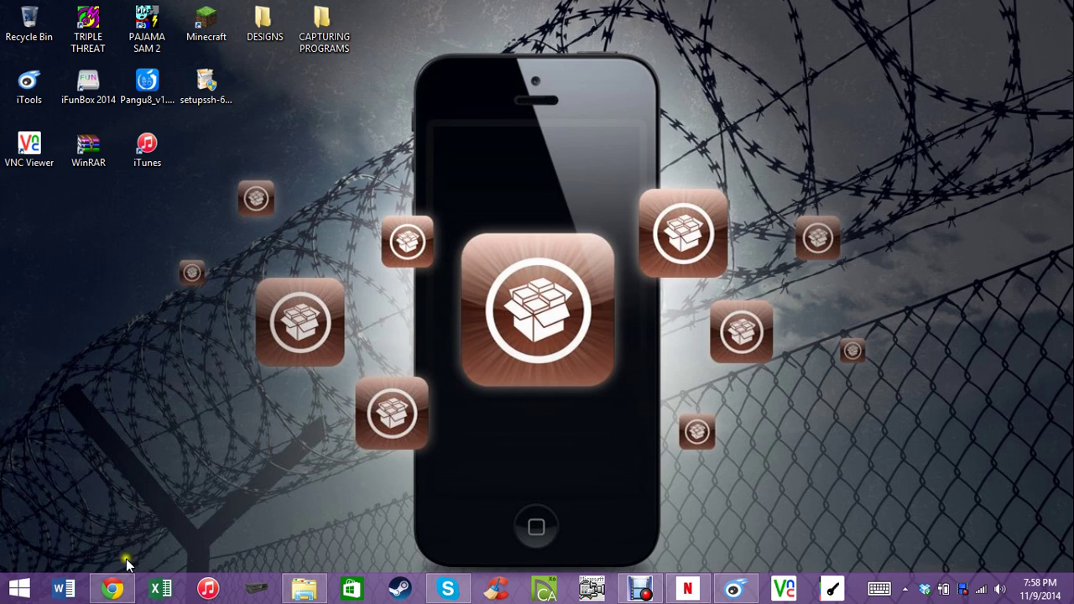
pyautogui.click(122, 592)
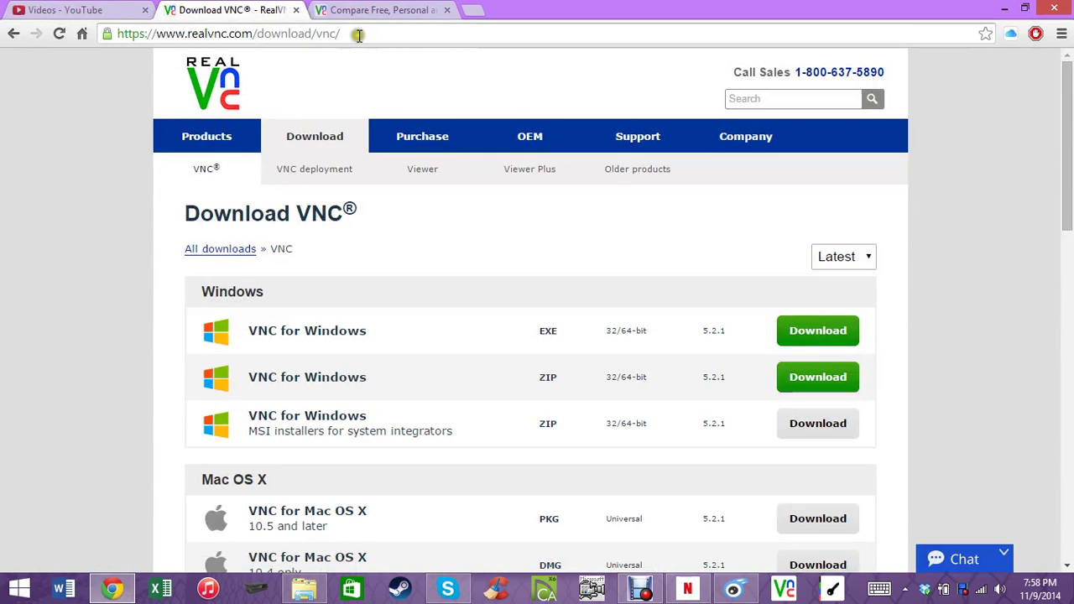
pyautogui.moveTo(352, 35); pyautogui.dragTo(117, 35)
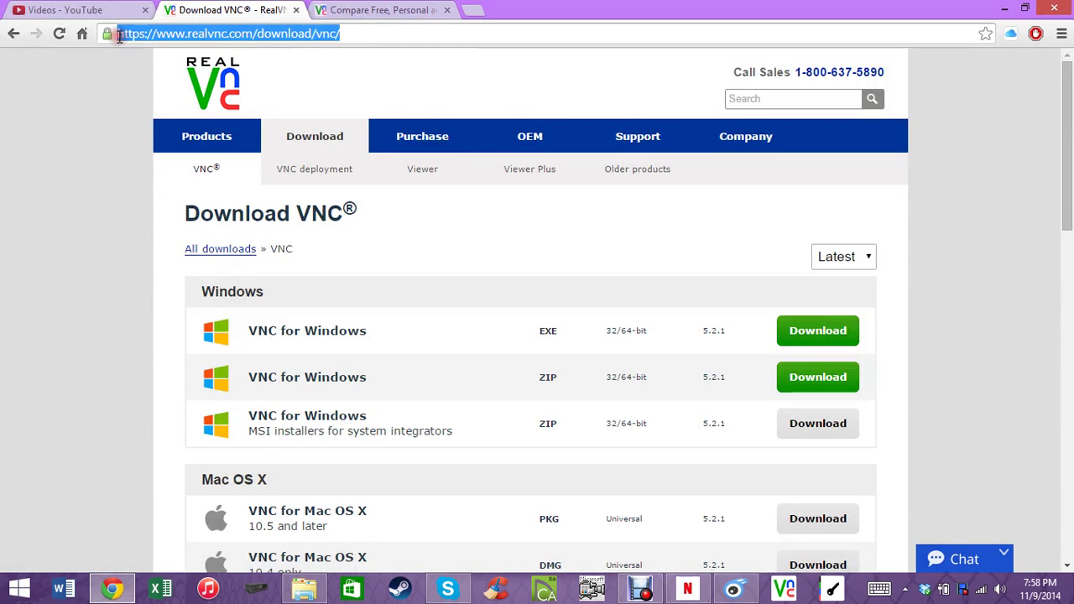
pyautogui.scroll(-2, 215, 84)
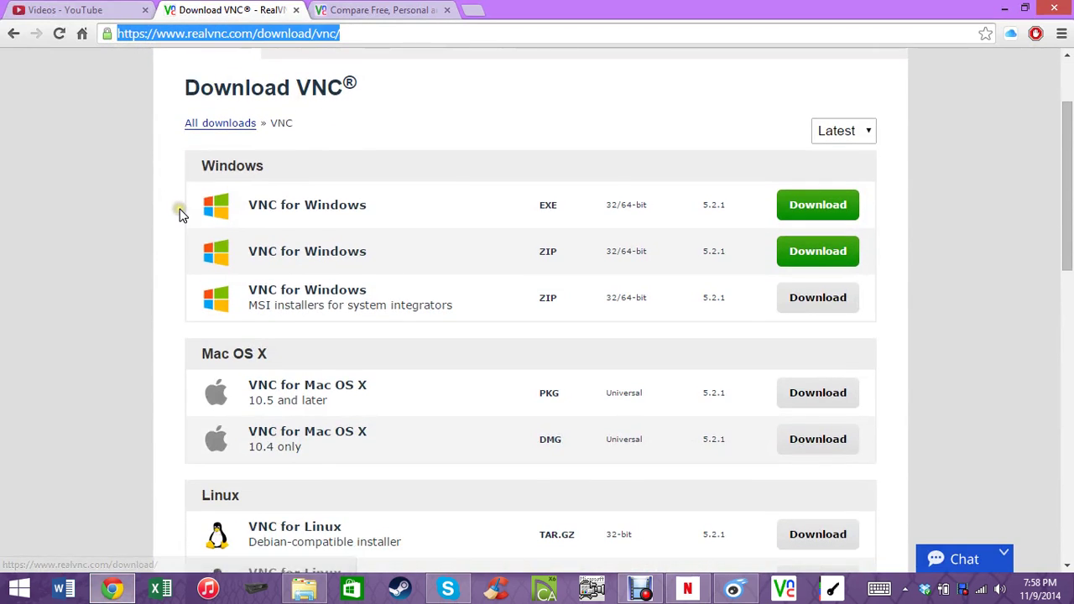
pyautogui.scroll(-4, 181, 214)
pyautogui.scroll(3, 181, 215)
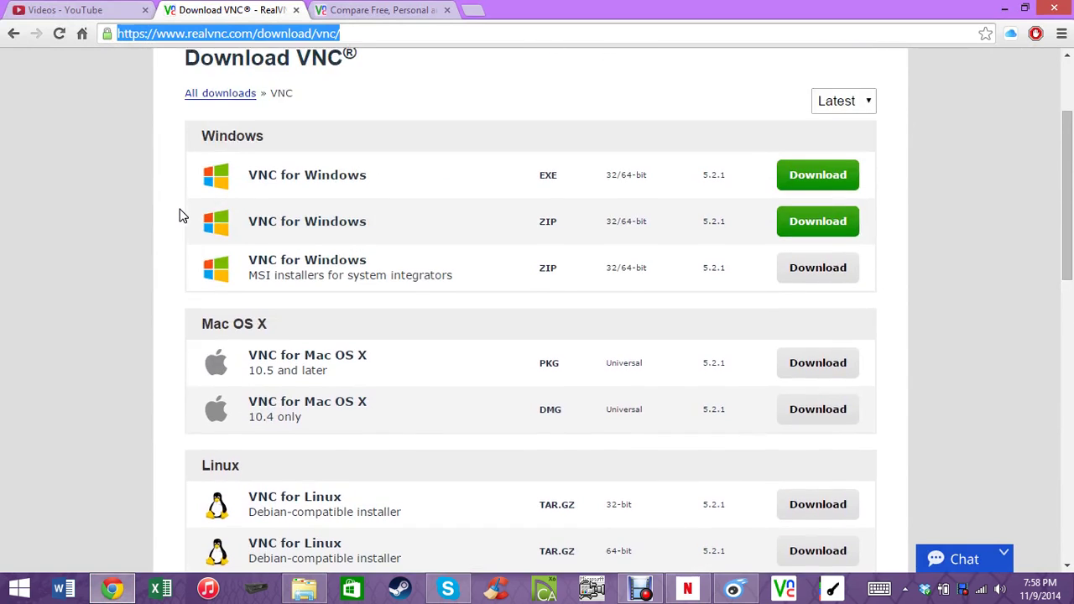
pyautogui.scroll(-1, 181, 214)
pyautogui.scroll(-1, 179, 216)
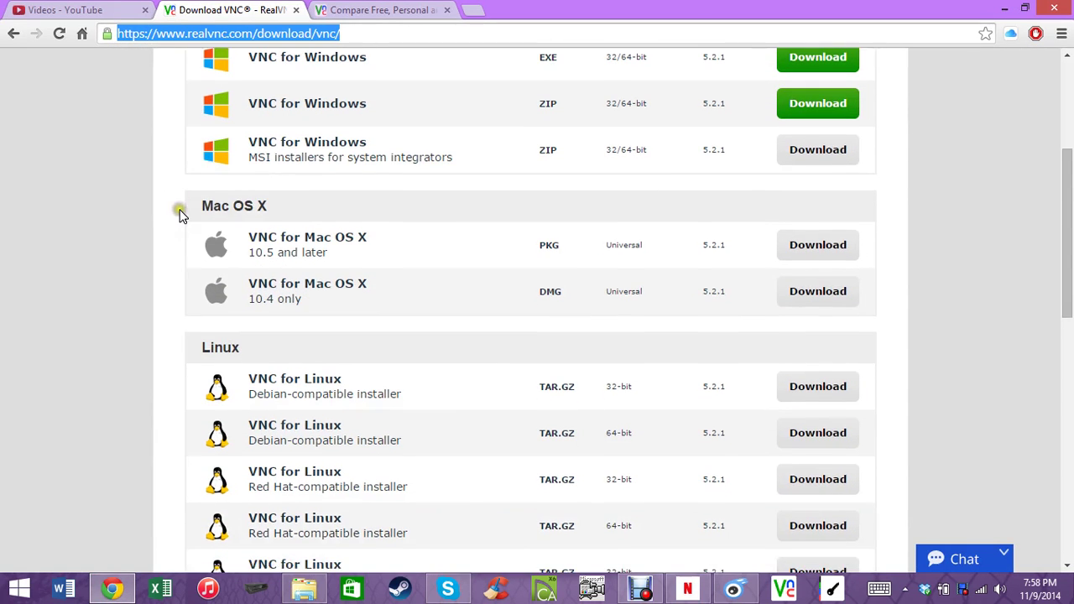
pyautogui.scroll(-4, 180, 216)
pyautogui.scroll(-5, 180, 216)
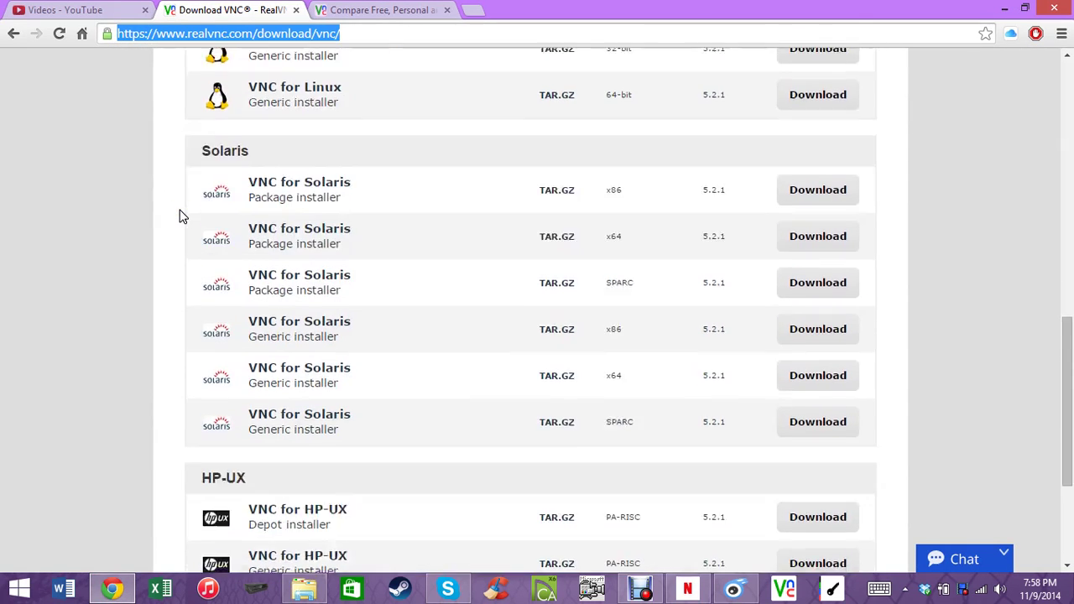
pyautogui.scroll(1, 180, 215)
pyautogui.scroll(1, 179, 215)
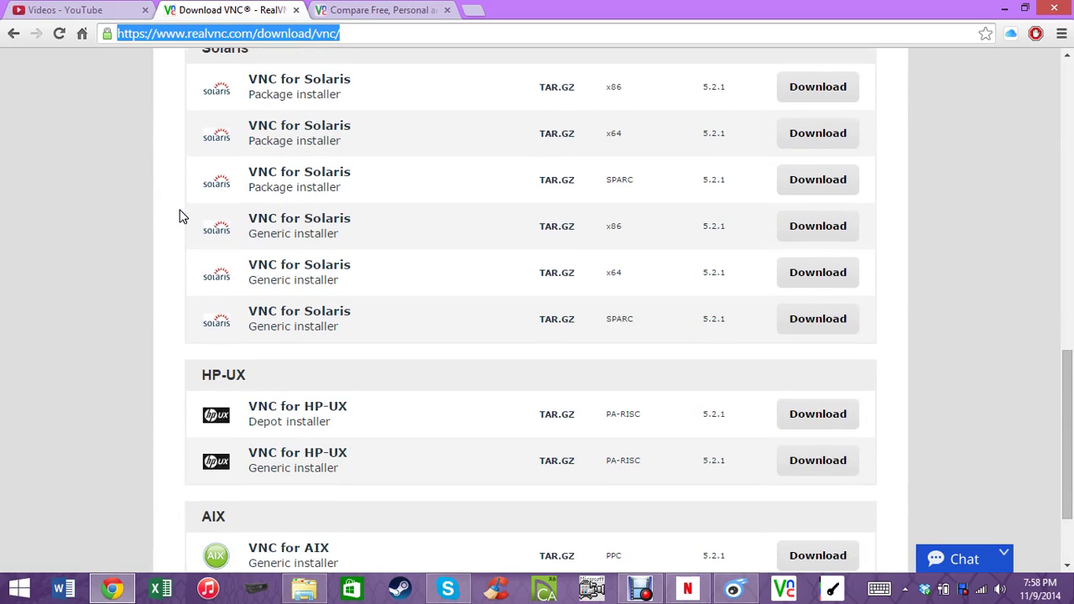
pyautogui.scroll(6, 179, 215)
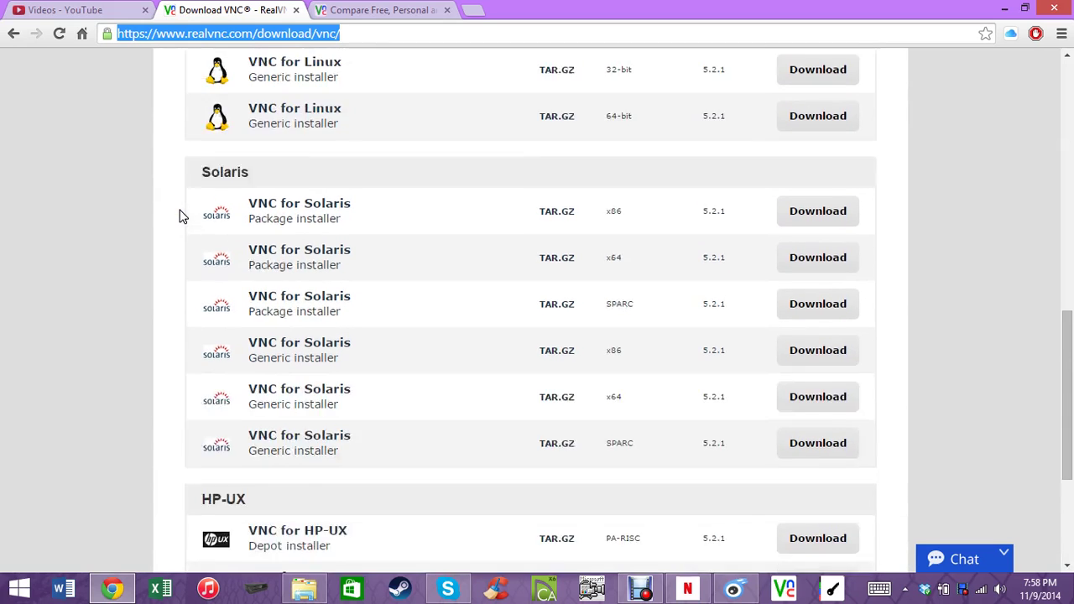
pyautogui.scroll(2, 180, 216)
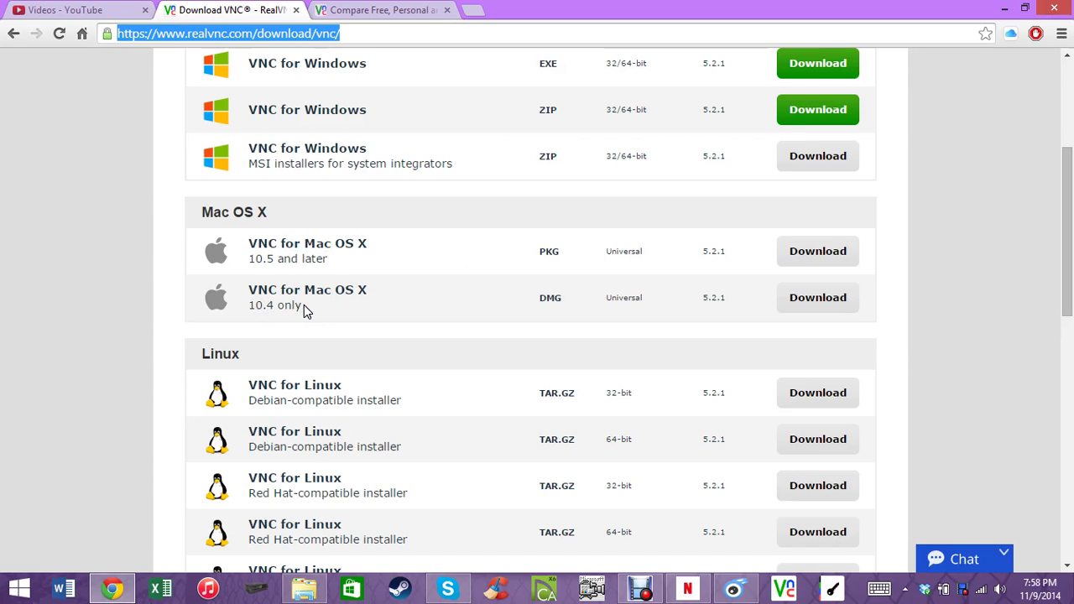
pyautogui.scroll(-2, 303, 307)
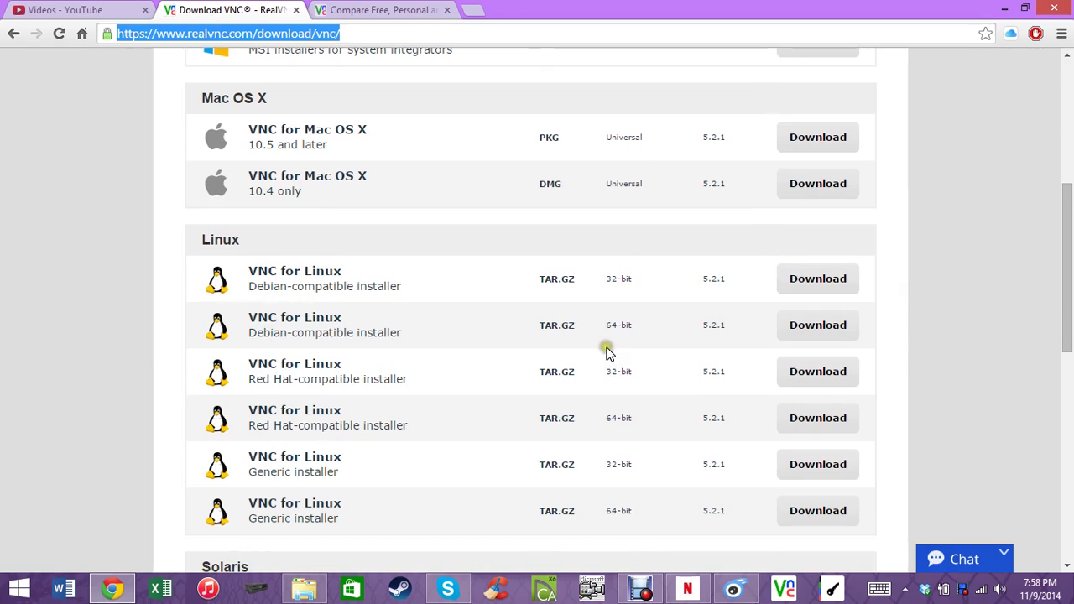
pyautogui.scroll(6, 625, 362)
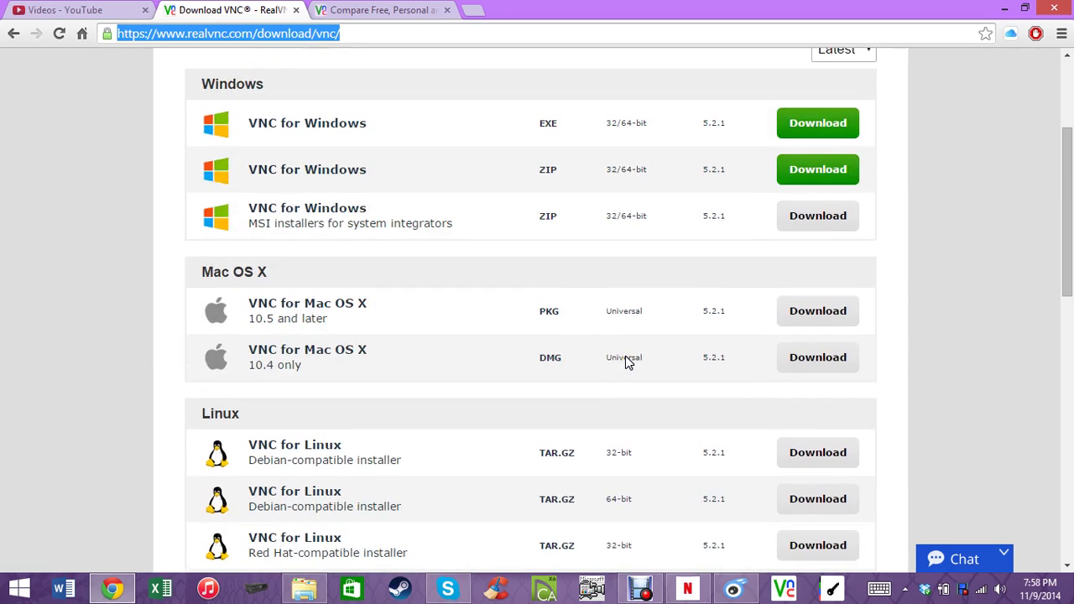
pyautogui.scroll(1, 625, 363)
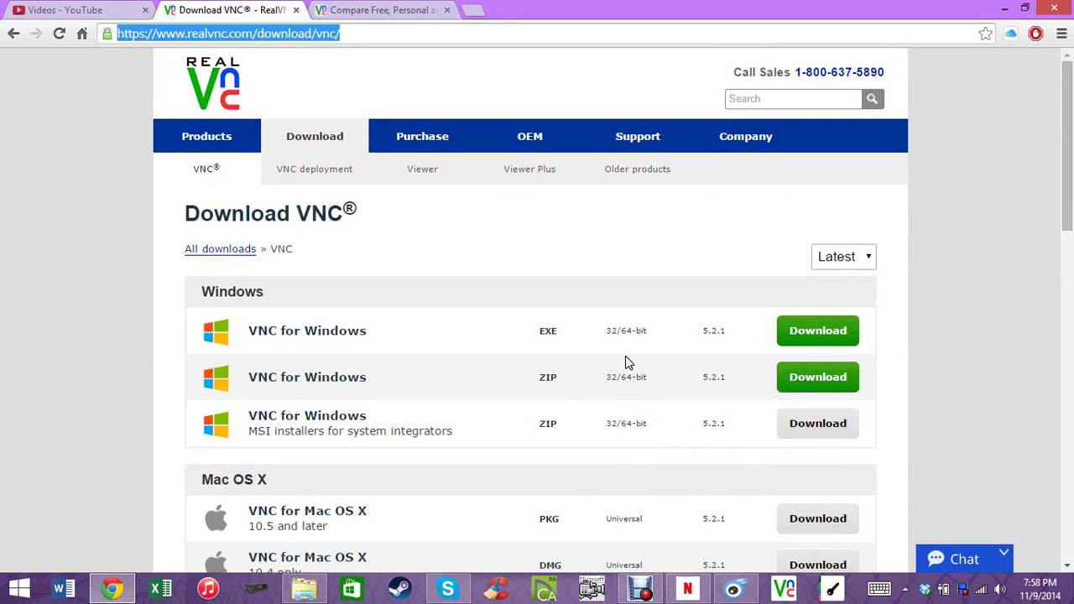
pyautogui.click(829, 343)
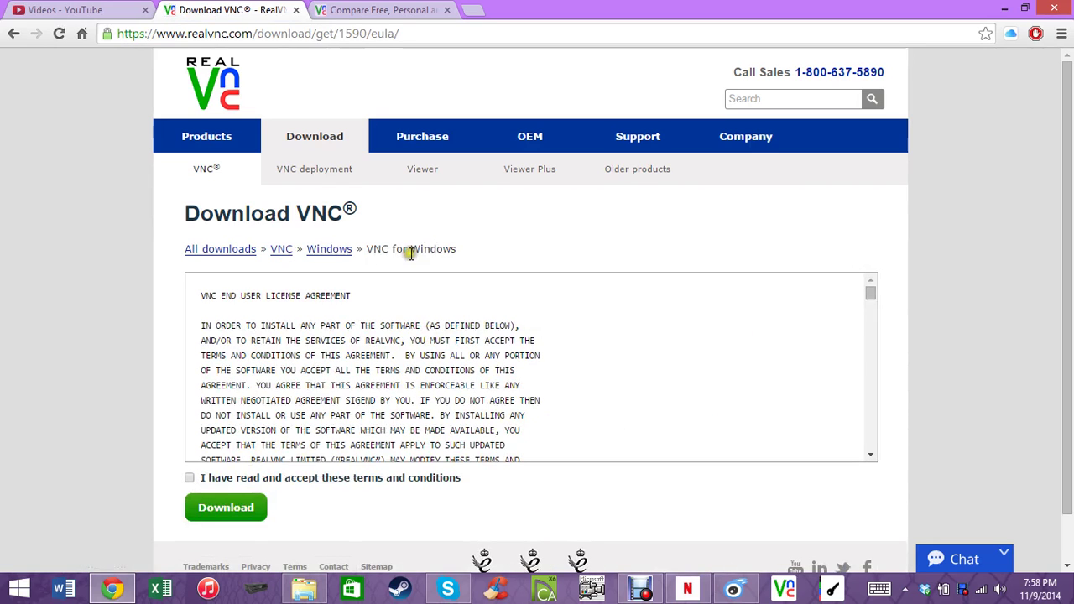
pyautogui.click(16, 34)
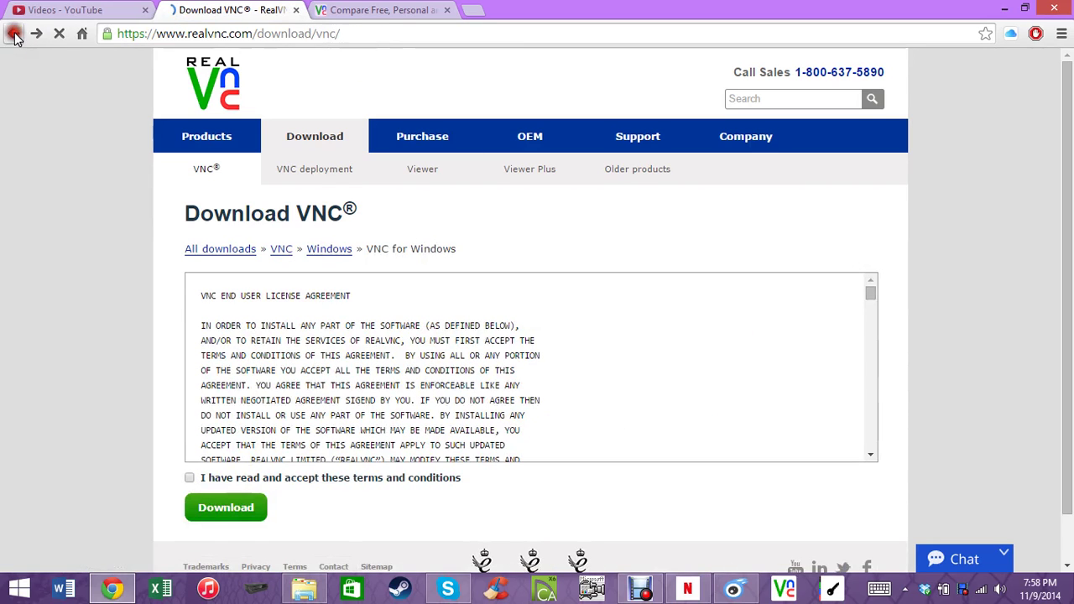
# Choose Try under the Free licence on the licensing comparison page, then go back to Download VNC
pyautogui.click(360, 10)
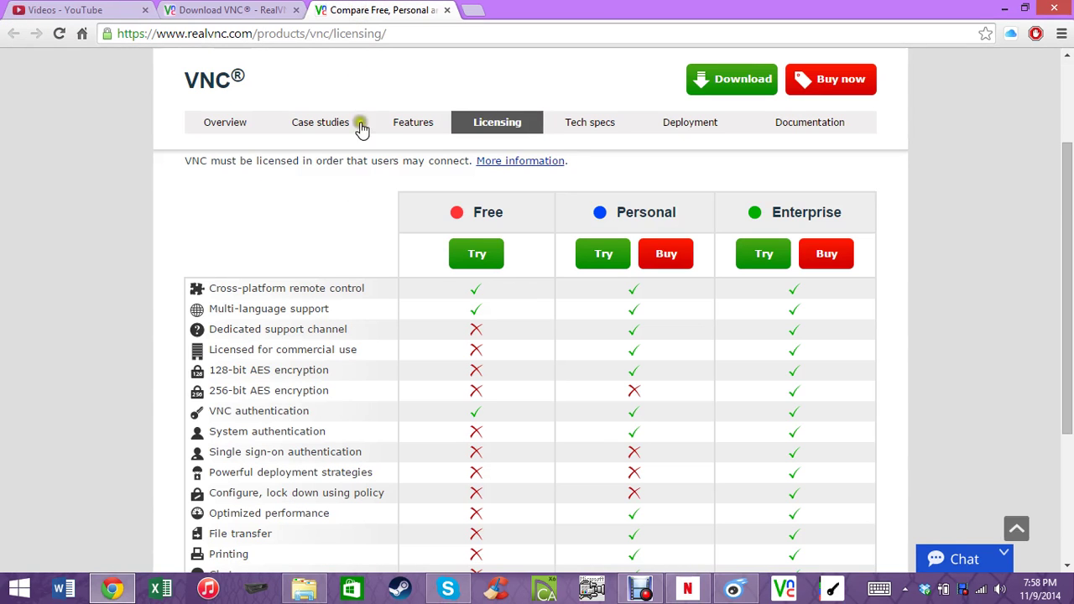
pyautogui.scroll(-2, 355, 162)
pyautogui.scroll(1, 355, 162)
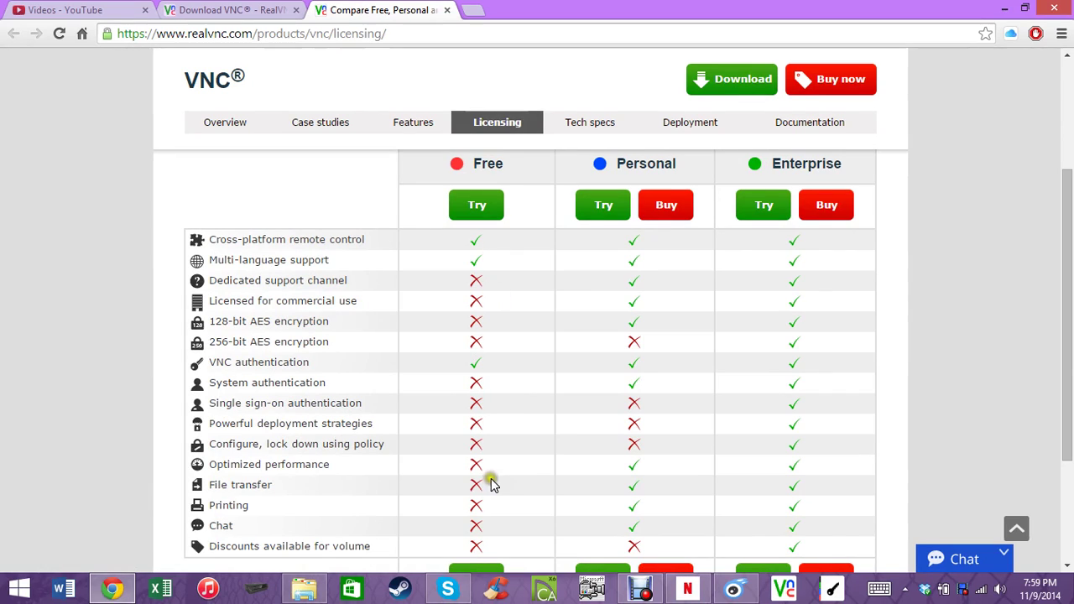
pyautogui.click(464, 200)
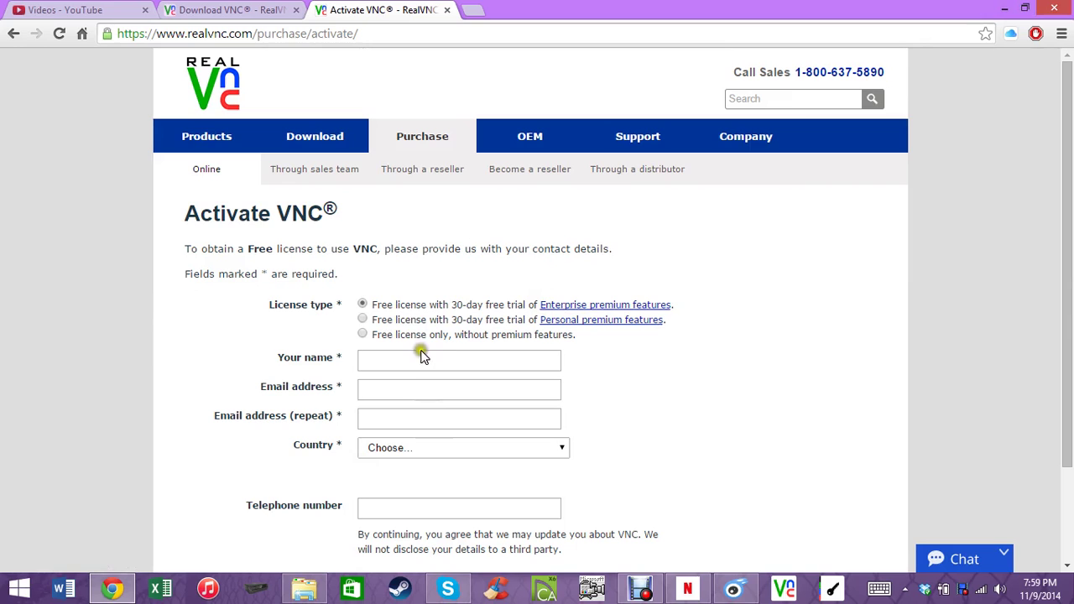
pyautogui.click(235, 9)
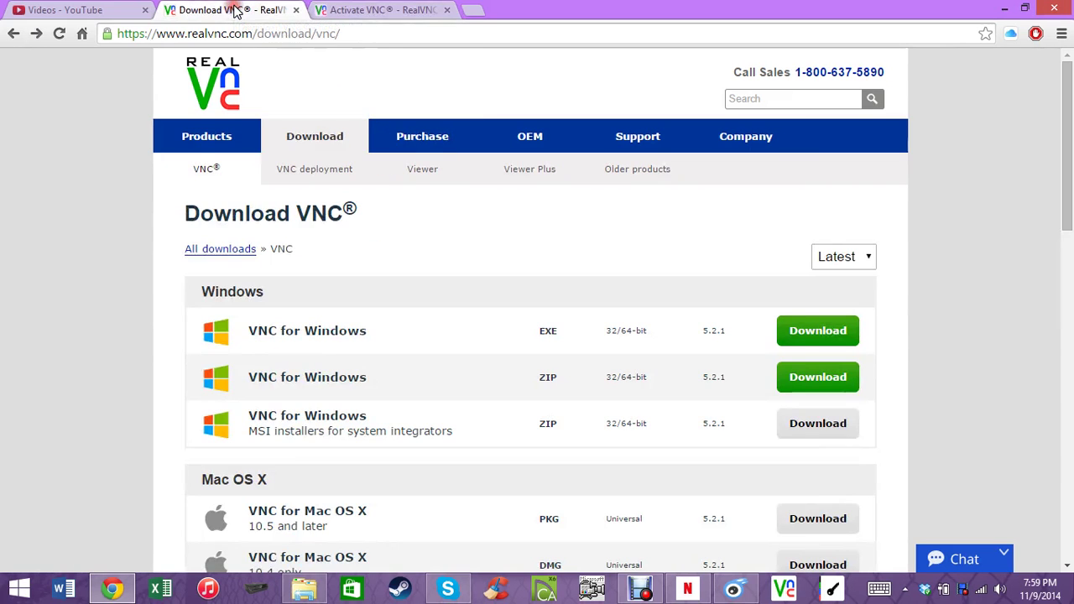
# Minimize Chrome, confirm the VNC-5.2.1-Windows installer is in Downloads, then minimize that folder
pyautogui.click(1001, 8)
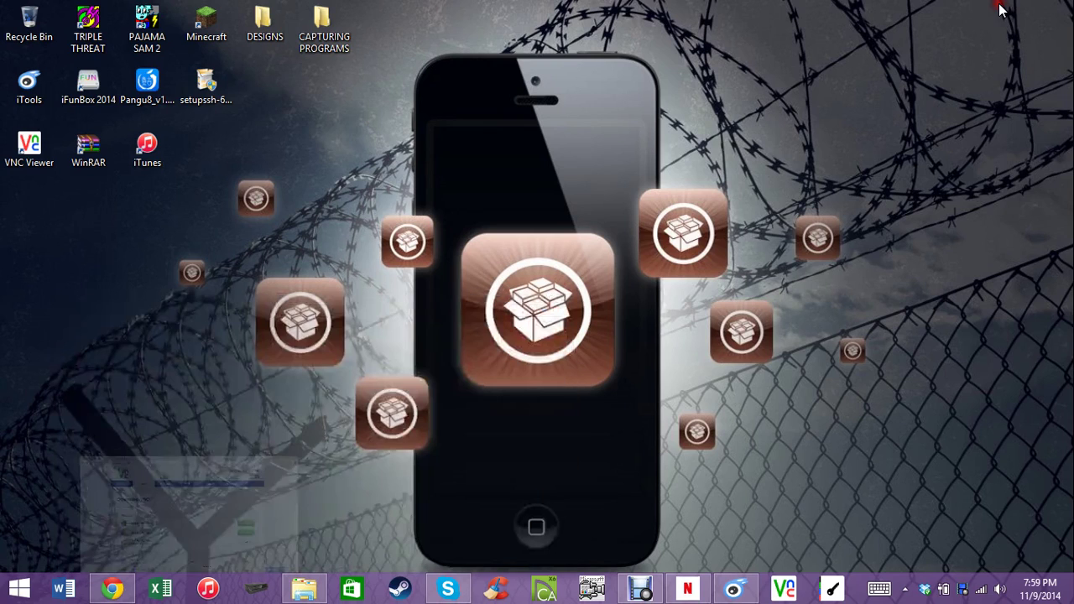
pyautogui.click(304, 592)
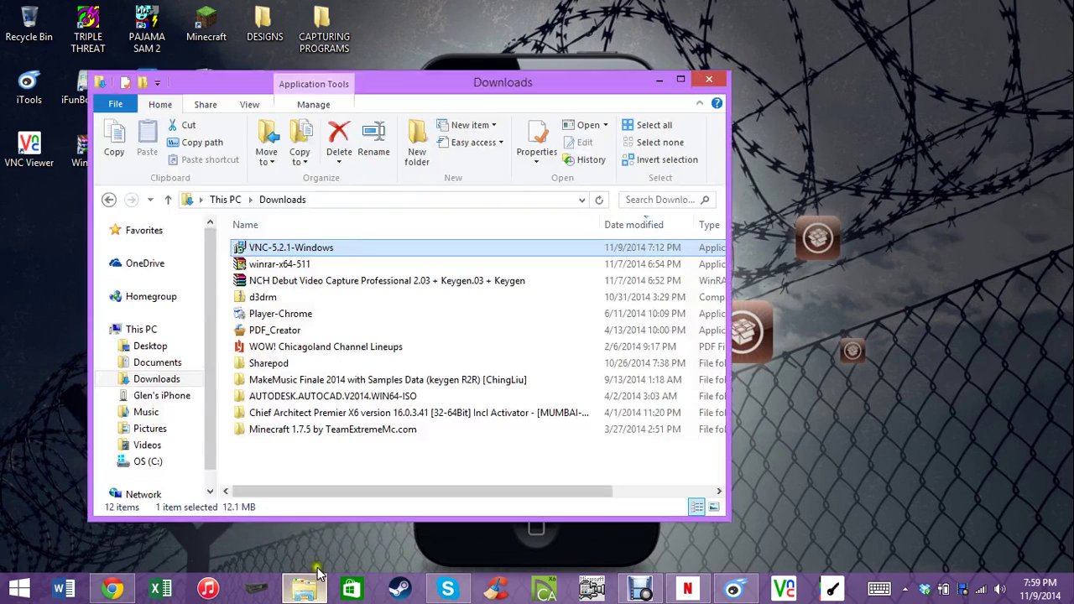
pyautogui.click(658, 81)
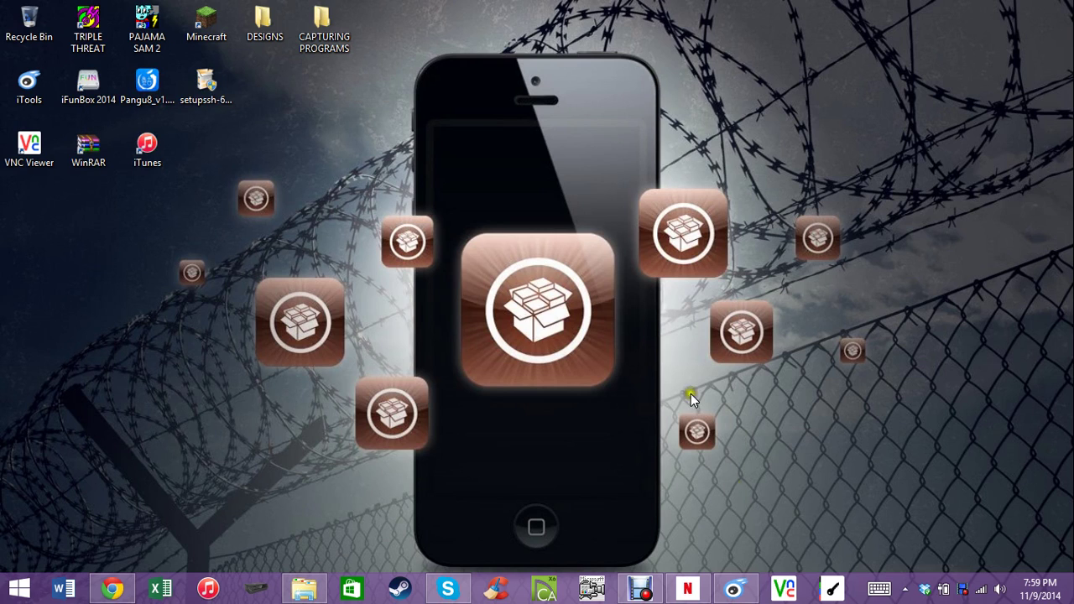
# Restore the VNC Server Licensing dialog and cancel it without entering the 25-character key
pyautogui.click(827, 590)
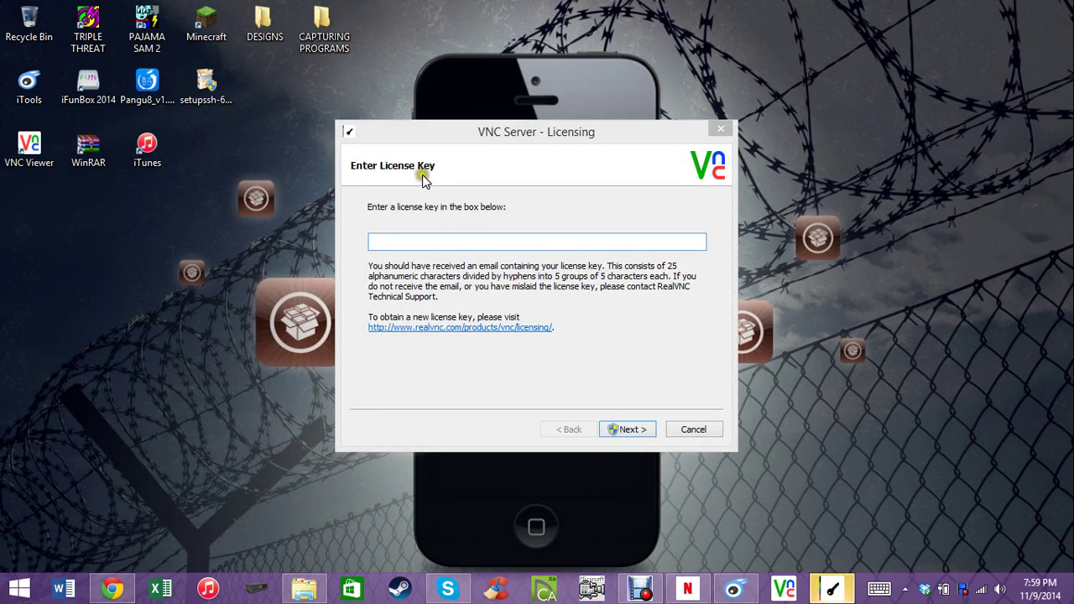
pyautogui.click(415, 240)
pyautogui.click(695, 432)
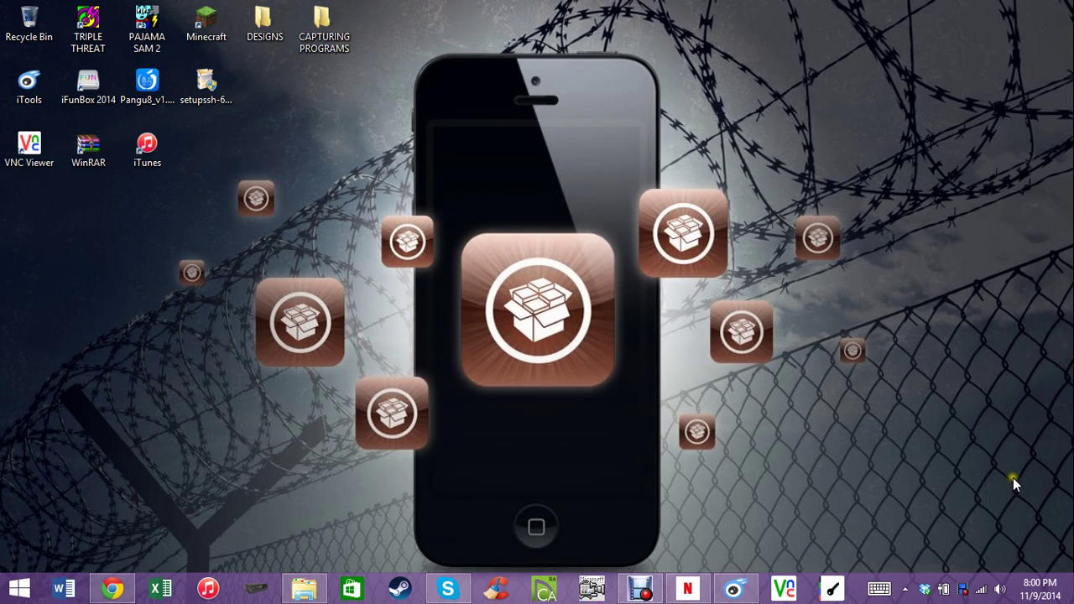
# From the Start screen's Apps-by-name list, scroll to VNC Server and launch it
pyautogui.moveTo(1016, 475)
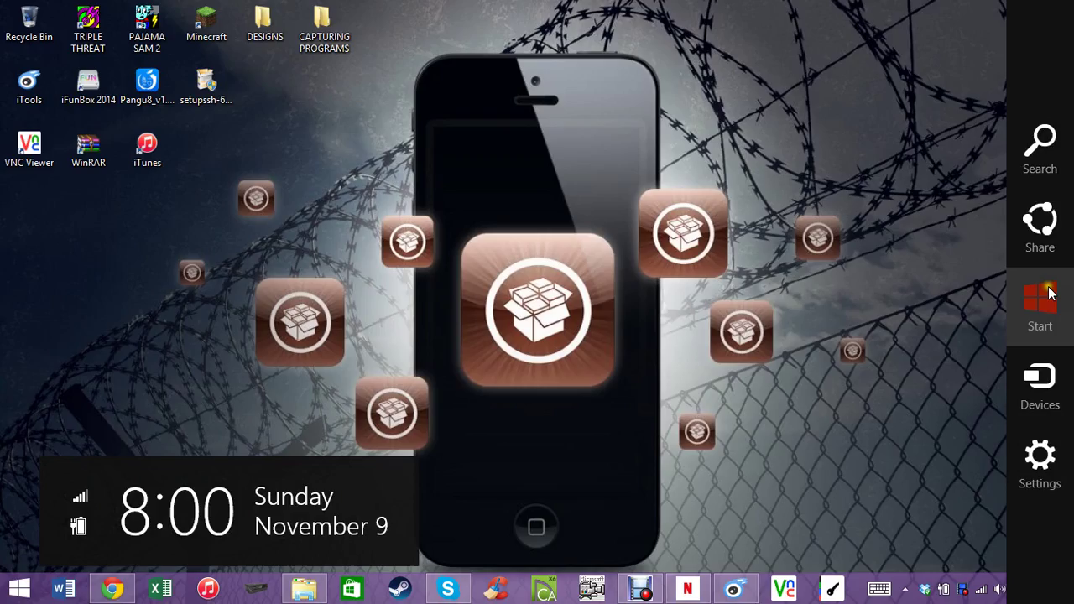
pyautogui.click(1045, 296)
pyautogui.click(106, 563)
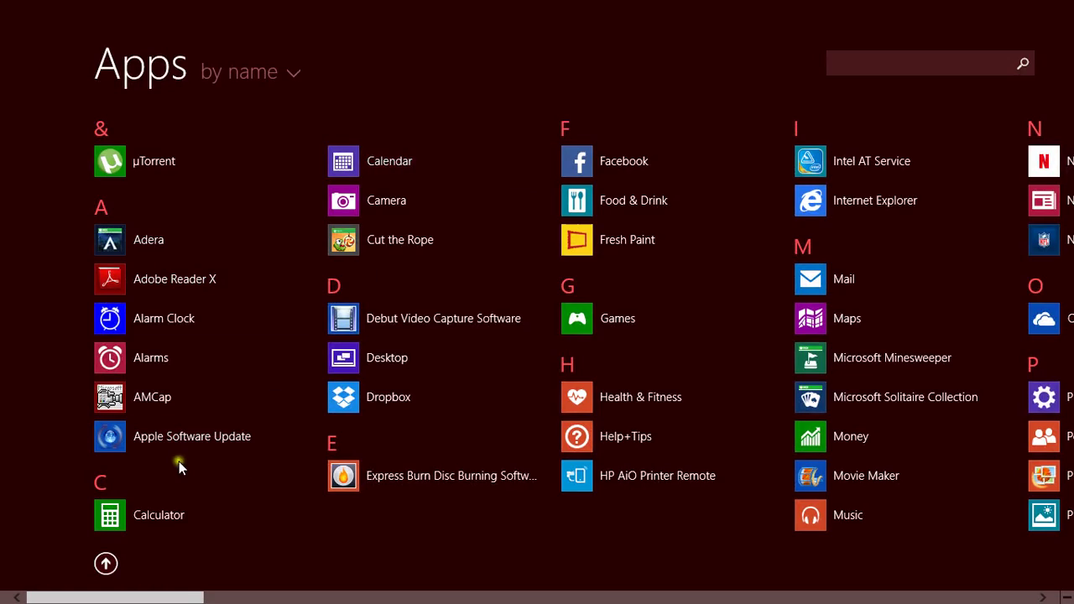
pyautogui.scroll(-15, 264, 331)
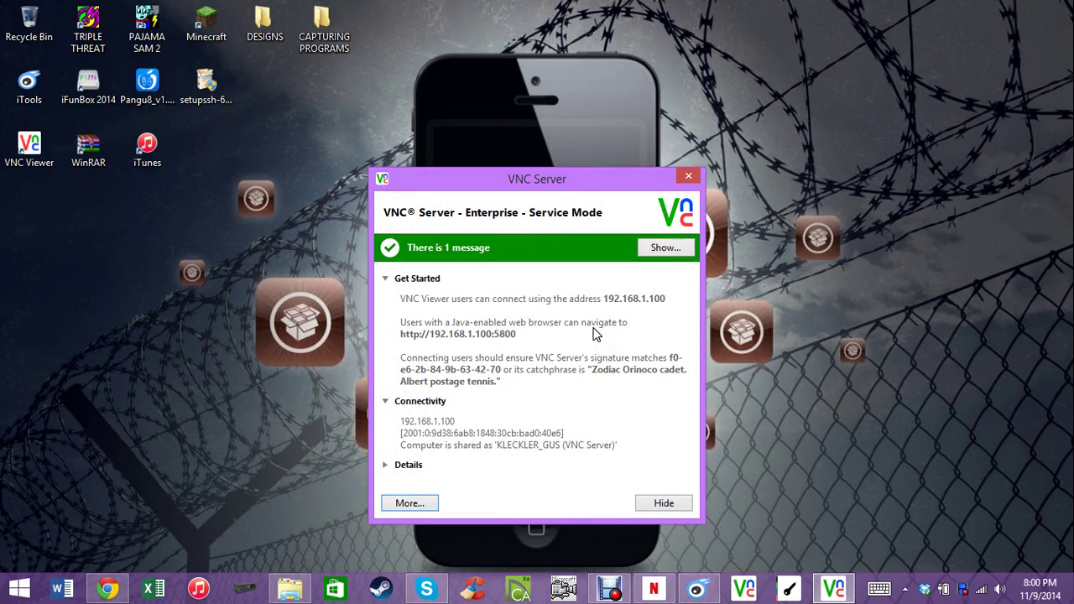
# Move the VNC Server status window aside and start iTools to mirror the iPhone beside it
pyautogui.moveTo(584, 186); pyautogui.dragTo(257, 151)
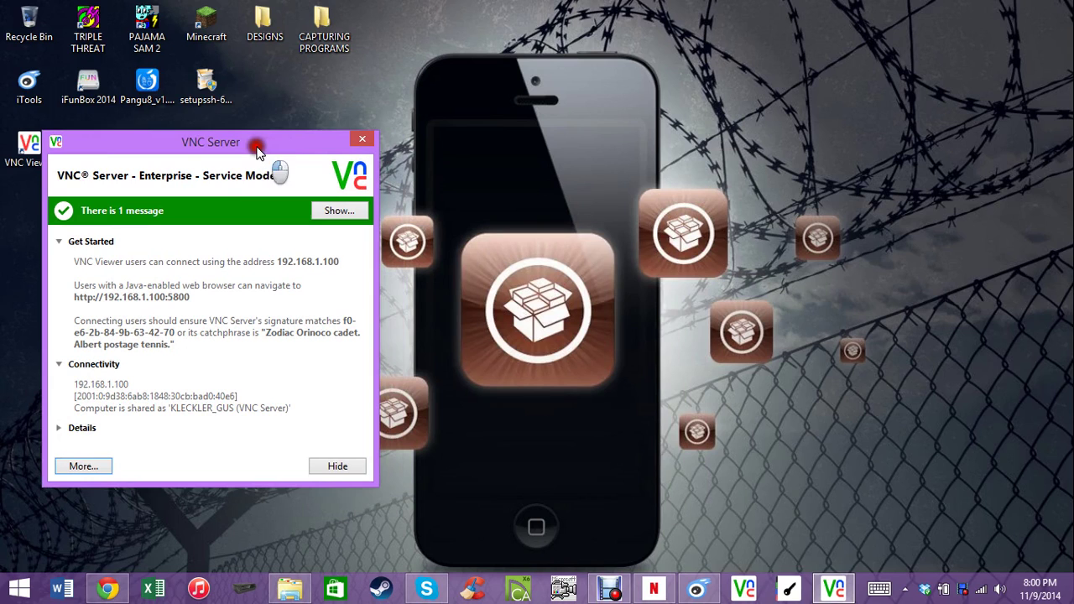
pyautogui.click(697, 588)
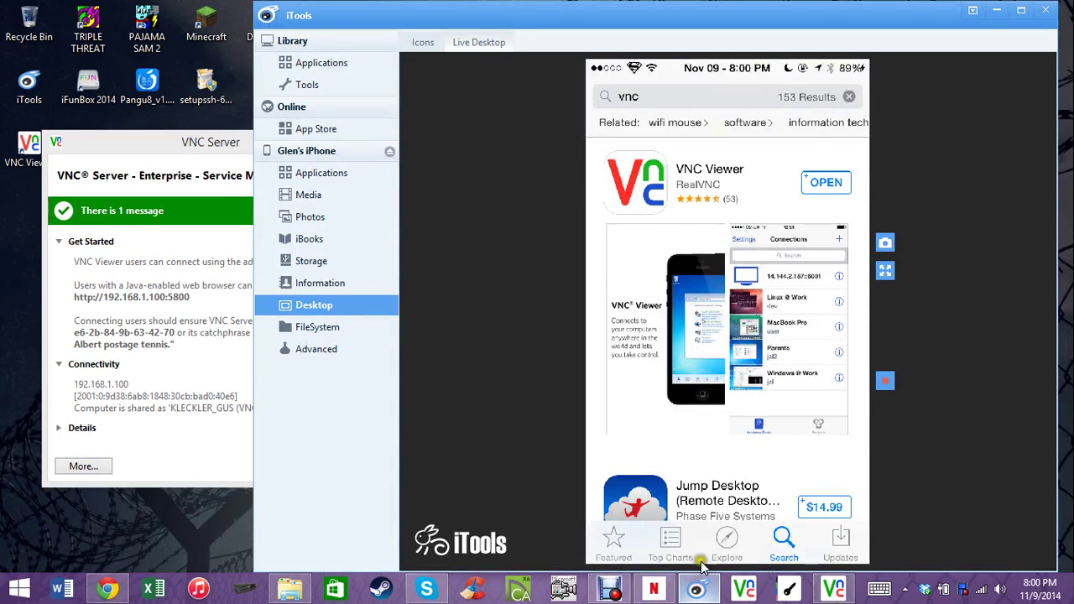
pyautogui.moveTo(209, 143); pyautogui.dragTo(275, 147)
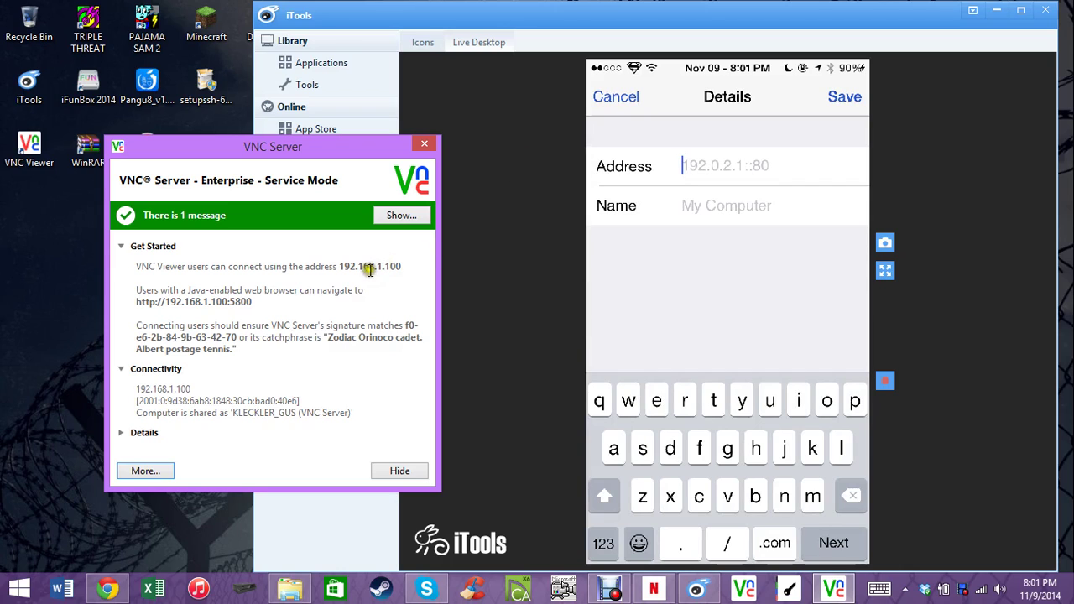
# Select the 192.168.1.100 address in VNC Server, nudge the window left, then hide it
pyautogui.moveTo(337, 266); pyautogui.dragTo(414, 267)
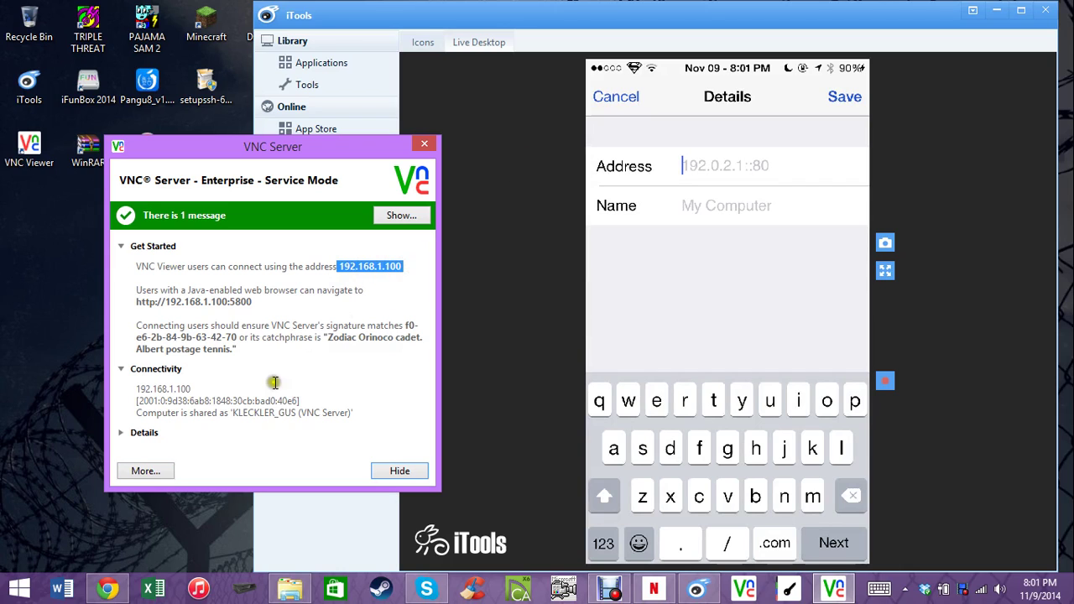
pyautogui.moveTo(134, 390); pyautogui.dragTo(192, 391)
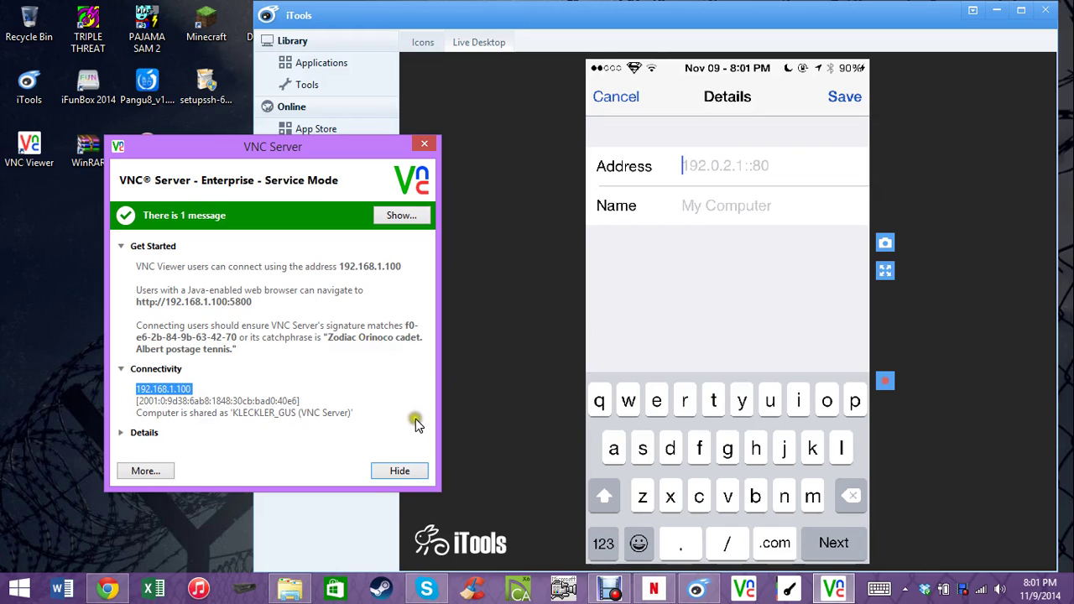
pyautogui.click(359, 148)
pyautogui.moveTo(359, 148); pyautogui.dragTo(300, 153)
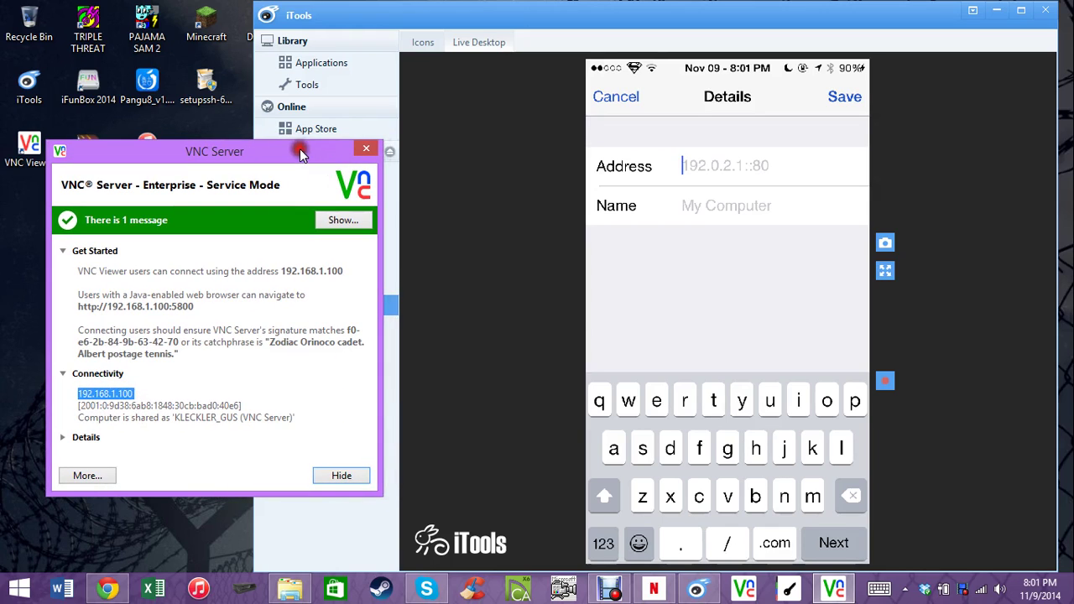
pyautogui.click(342, 475)
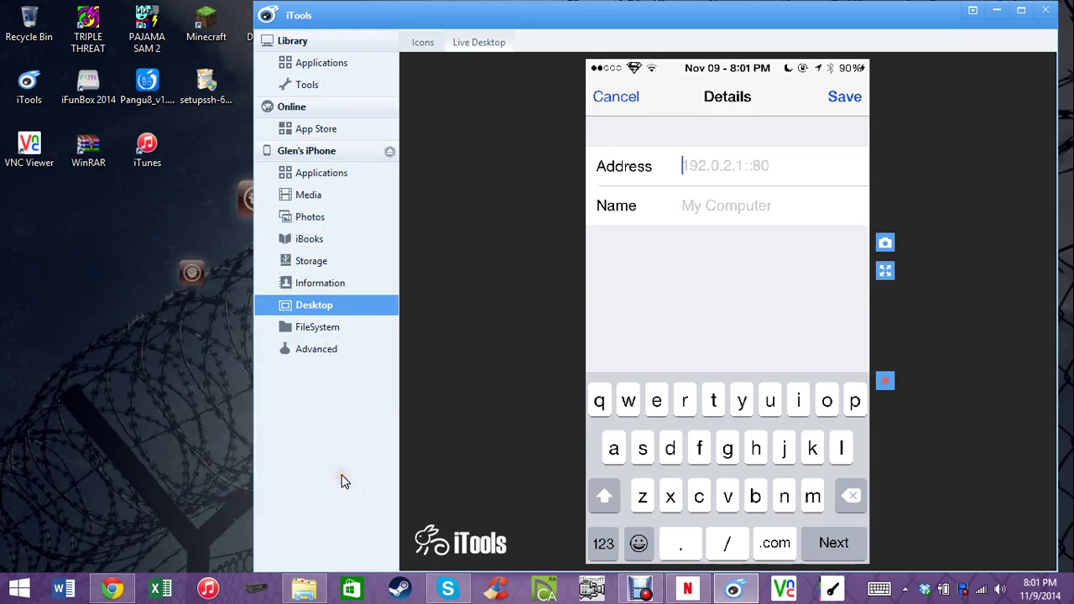
# Go to the Name field of the new VNC Viewer connection on the phone
pyautogui.click(714, 199)
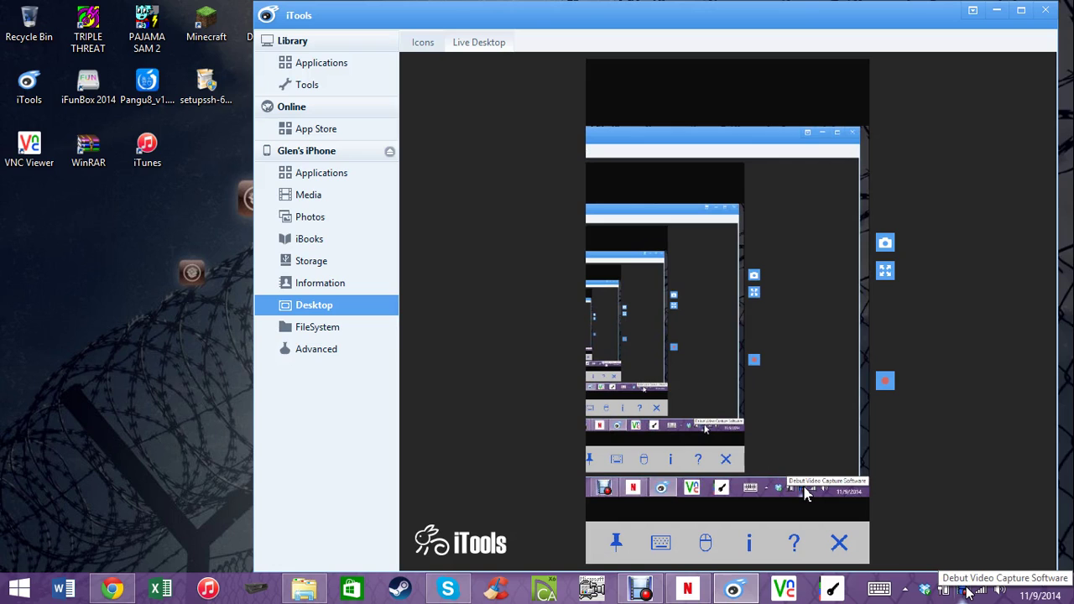
# Open Debut Professional from the tray and drag its window left, away from the phone view
pyautogui.click(968, 591)
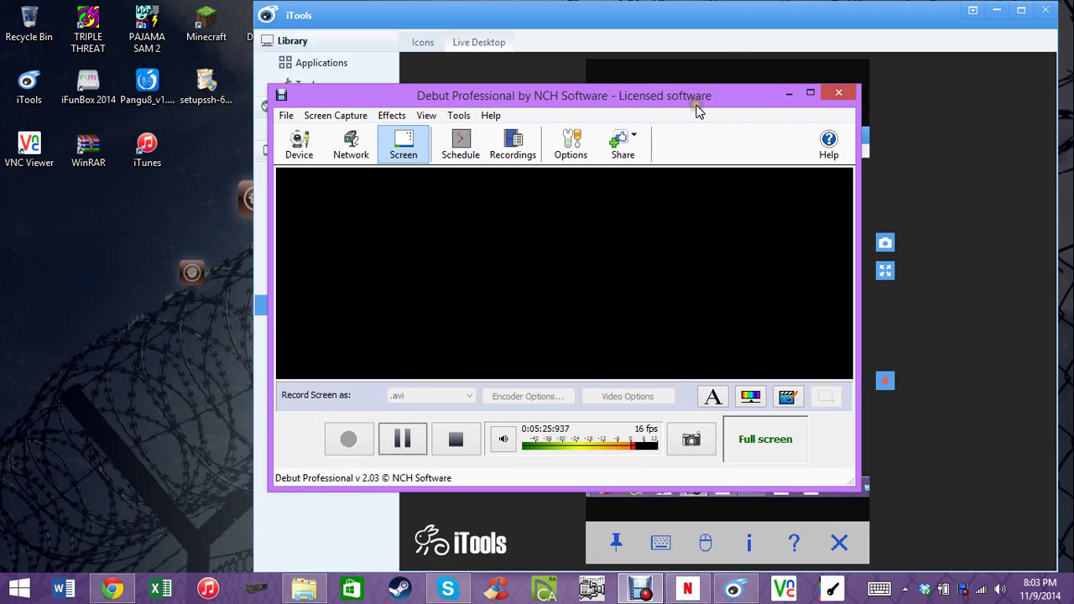
pyautogui.moveTo(697, 108); pyautogui.dragTo(425, 114)
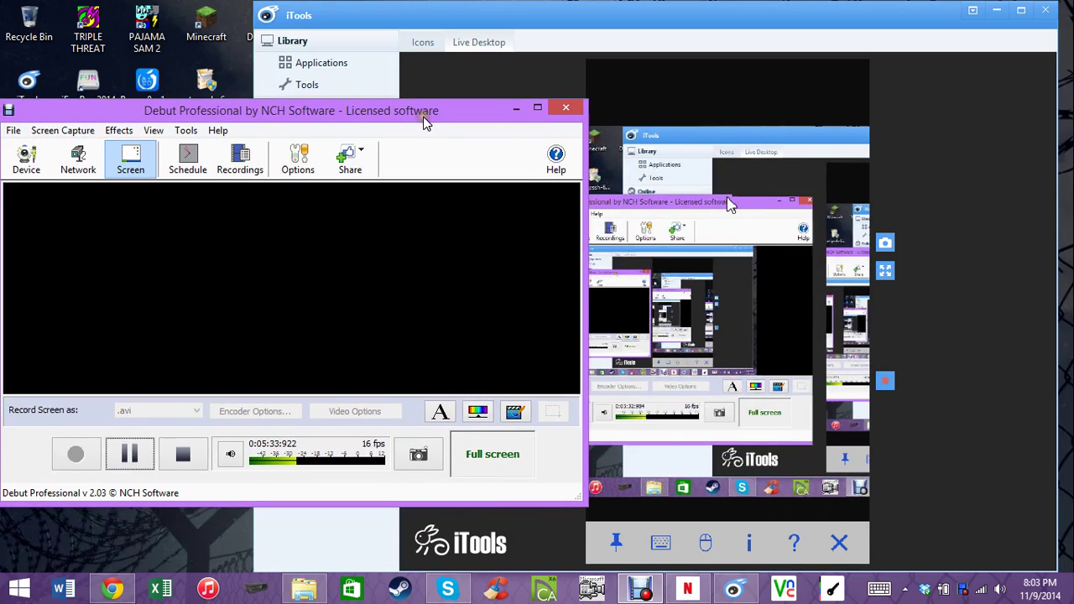